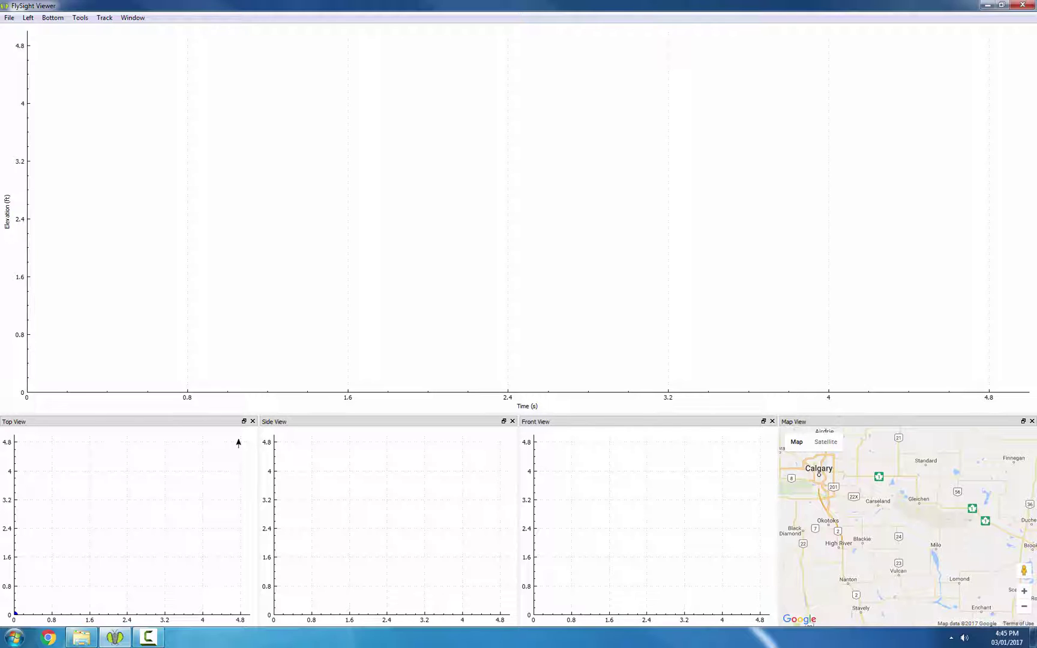
# - Show the Logbook View panel from the Window menu and dock it along the right side
pyautogui.click(137, 21)
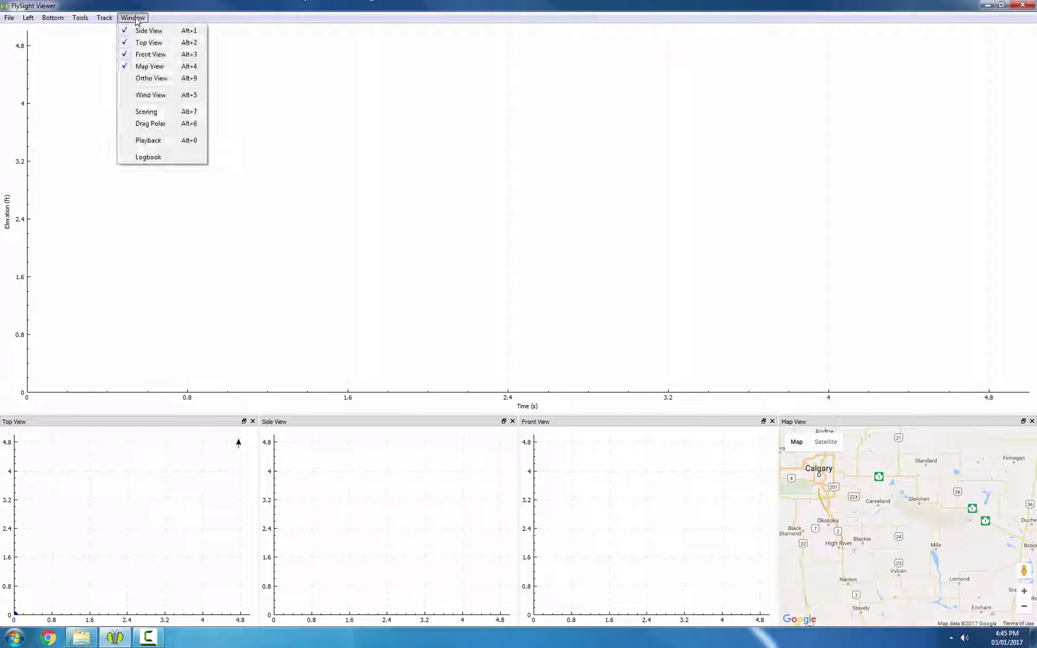
pyautogui.click(148, 157)
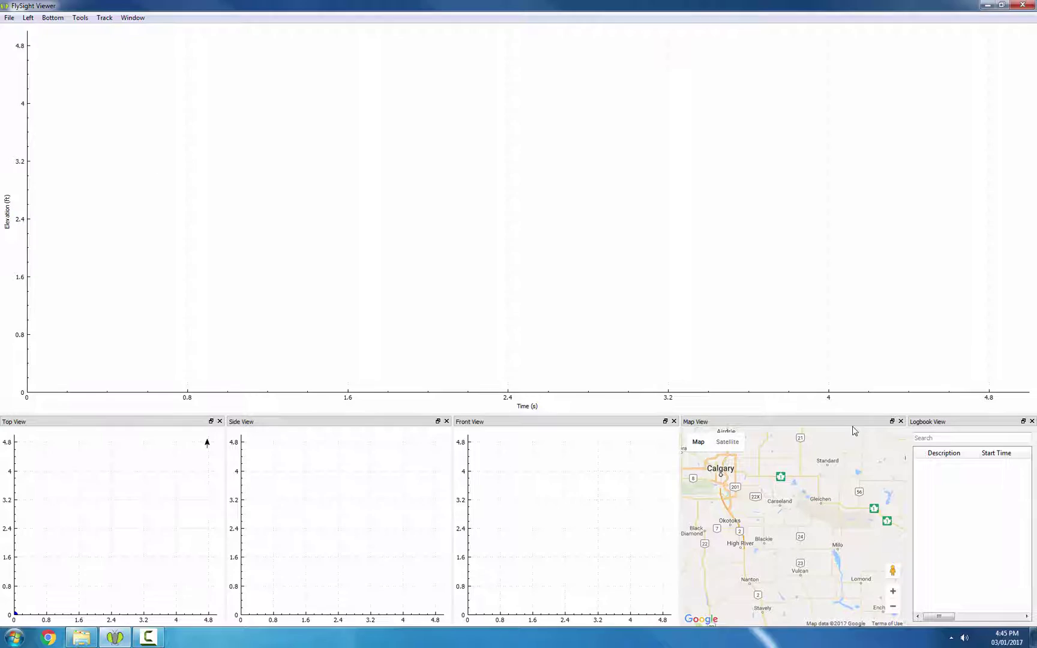
pyautogui.moveTo(928, 425); pyautogui.dragTo(1007, 158)
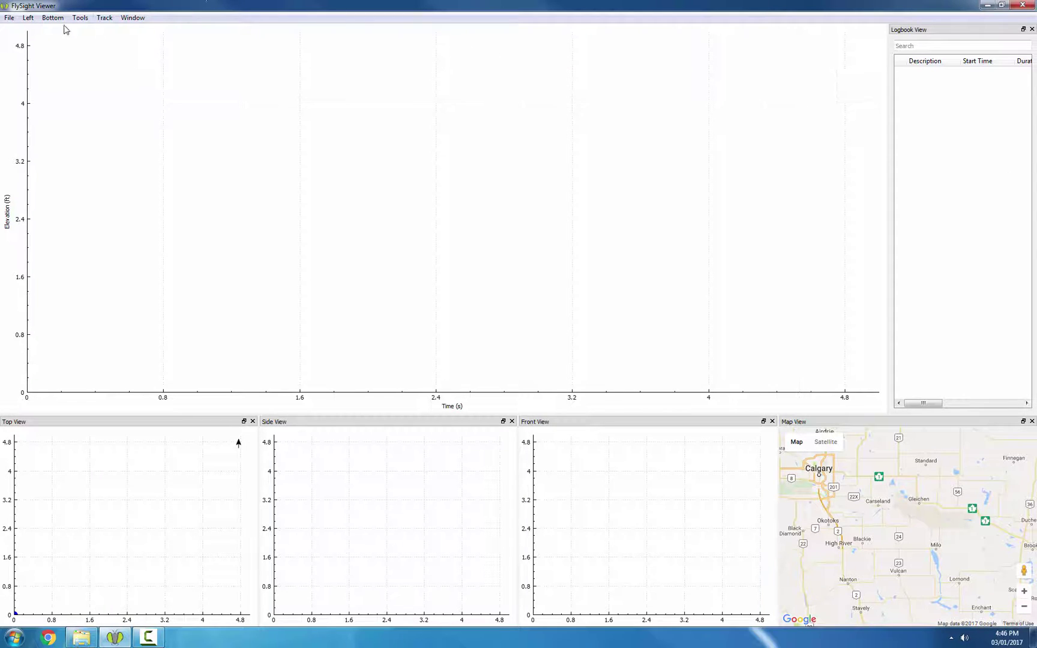
pyautogui.click(10, 19)
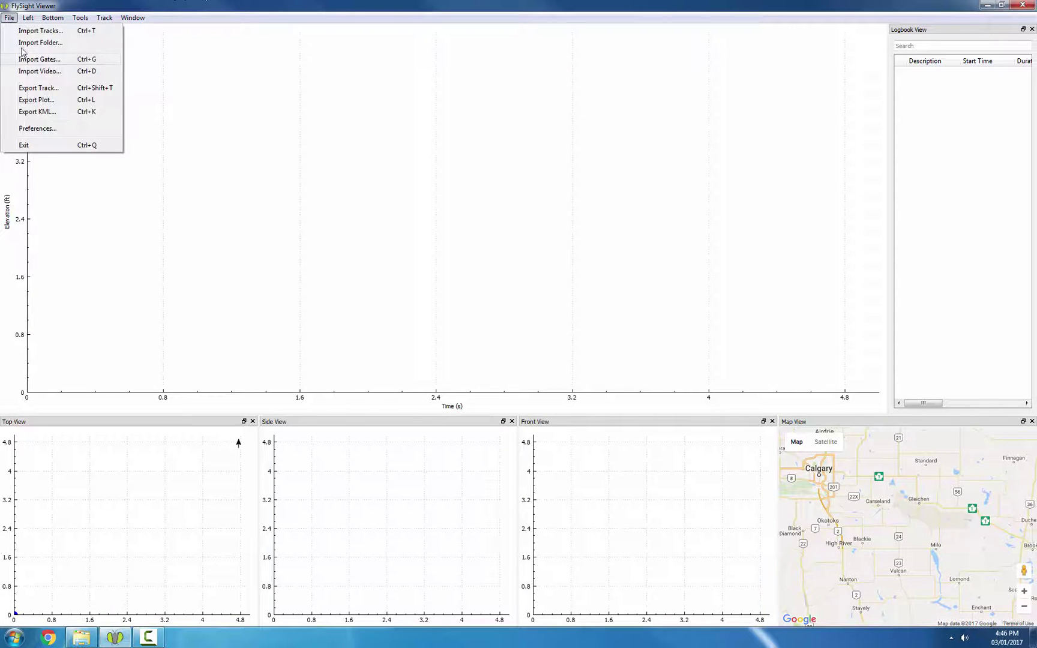
pyautogui.click(42, 129)
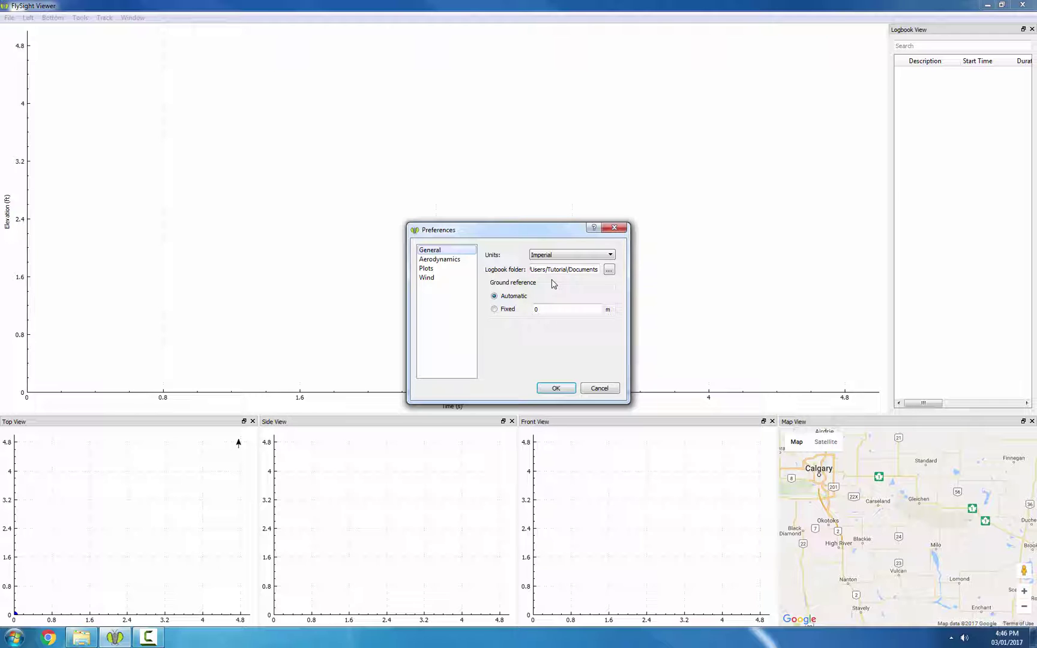
pyautogui.click(610, 271)
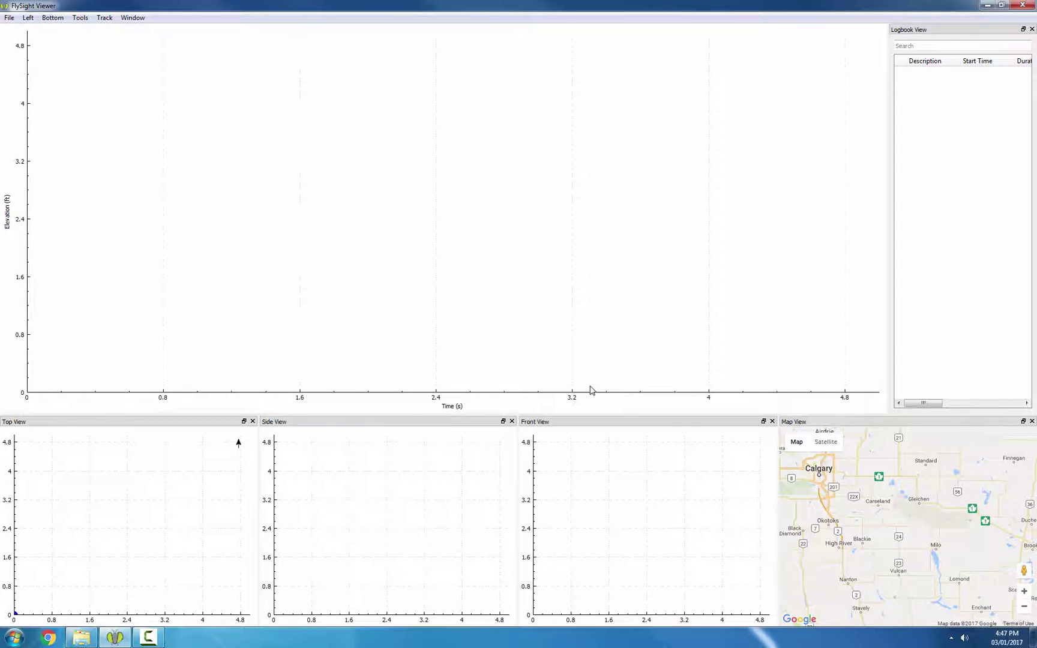
# - Import tracks 18-26-57 and 20-09-44 from Desktop > FlySight Data > 15-07-11
pyautogui.click(9, 17)
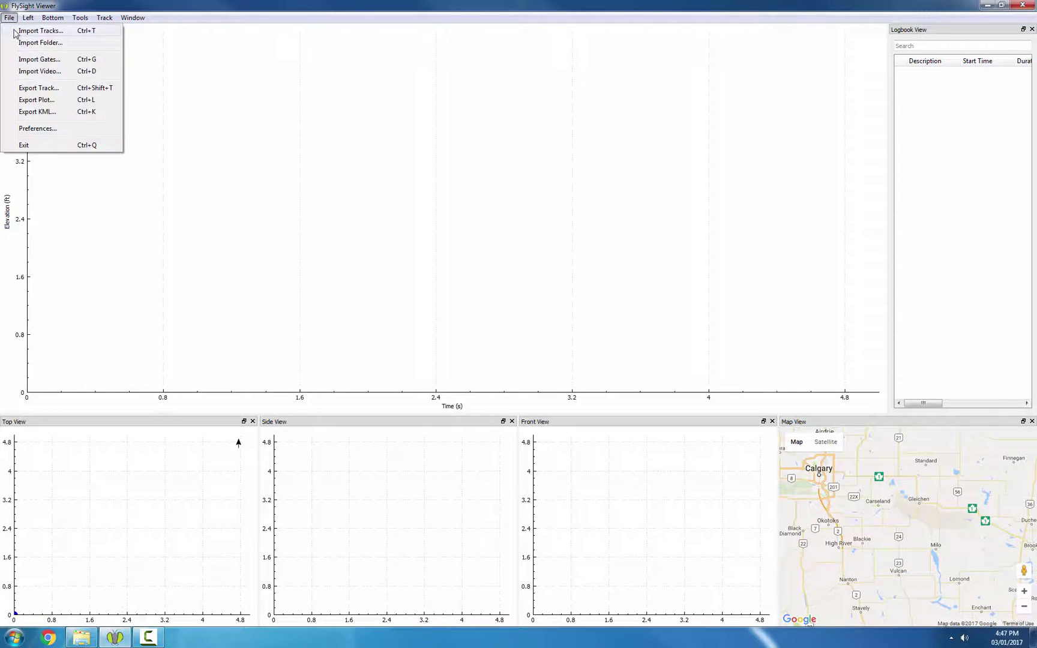
pyautogui.click(17, 31)
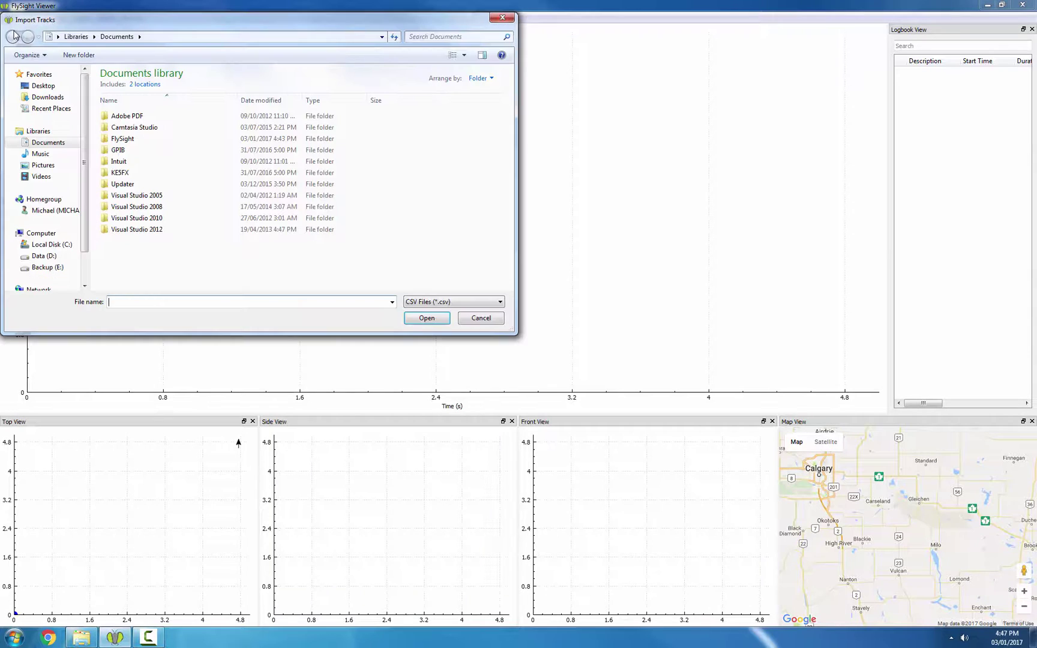
pyautogui.click(41, 86)
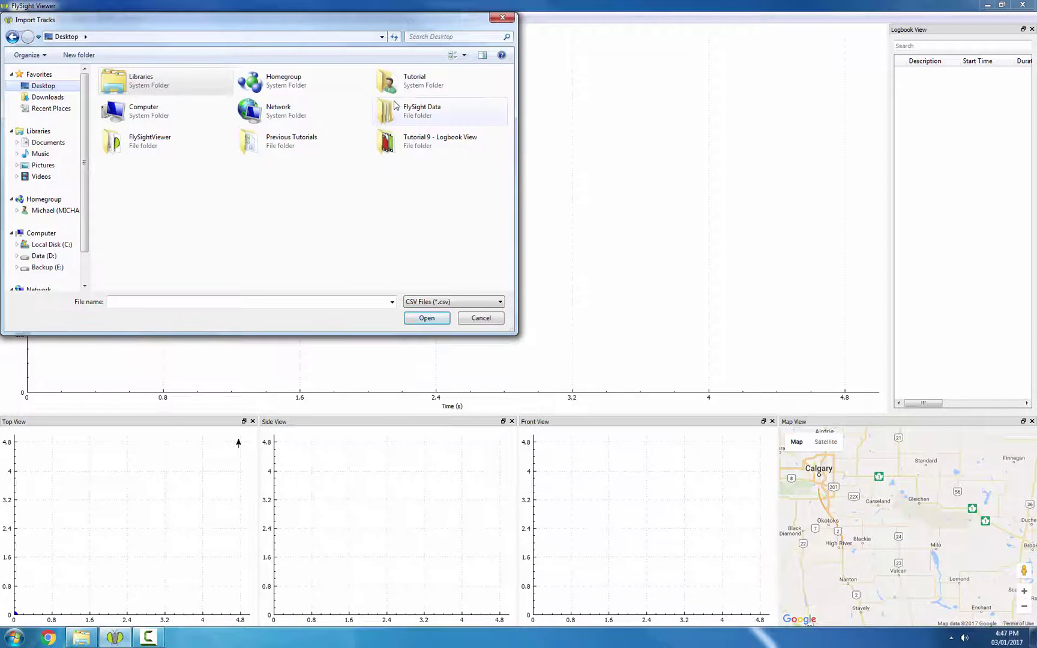
pyautogui.doubleClick(397, 112)
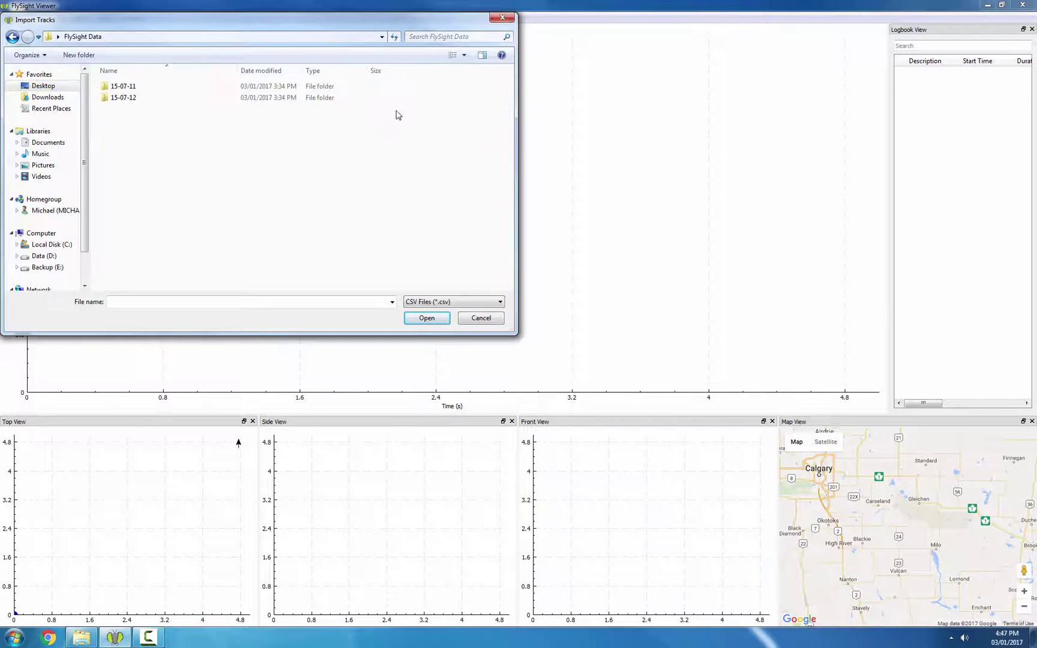
pyautogui.doubleClick(123, 86)
pyautogui.click(137, 88)
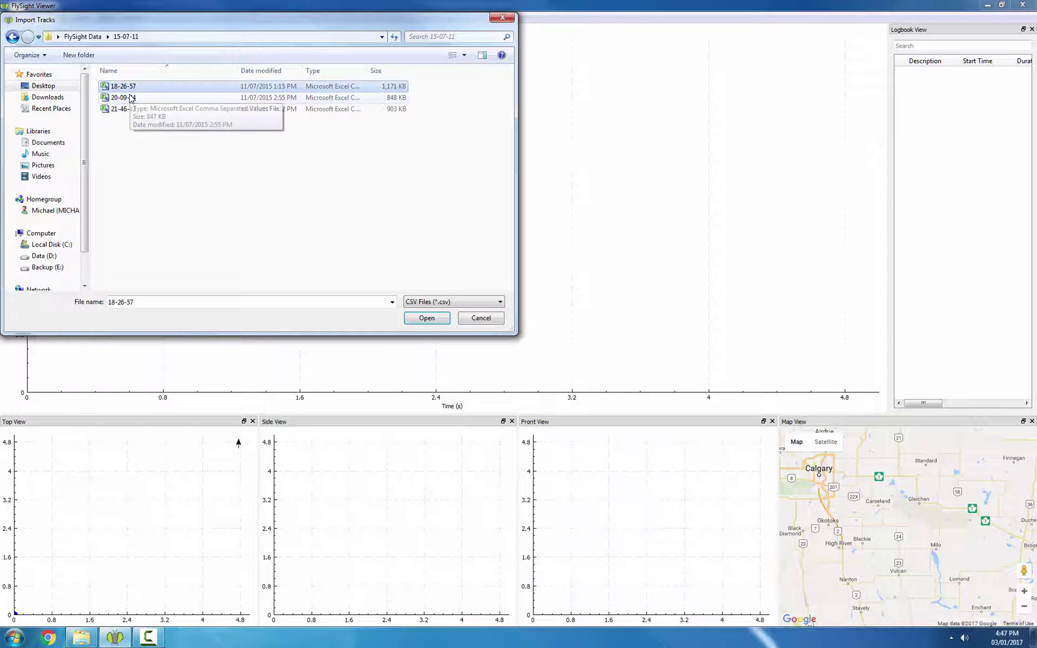
pyautogui.keyDown('ctrl'); pyautogui.click(129, 98); pyautogui.keyUp('ctrl')
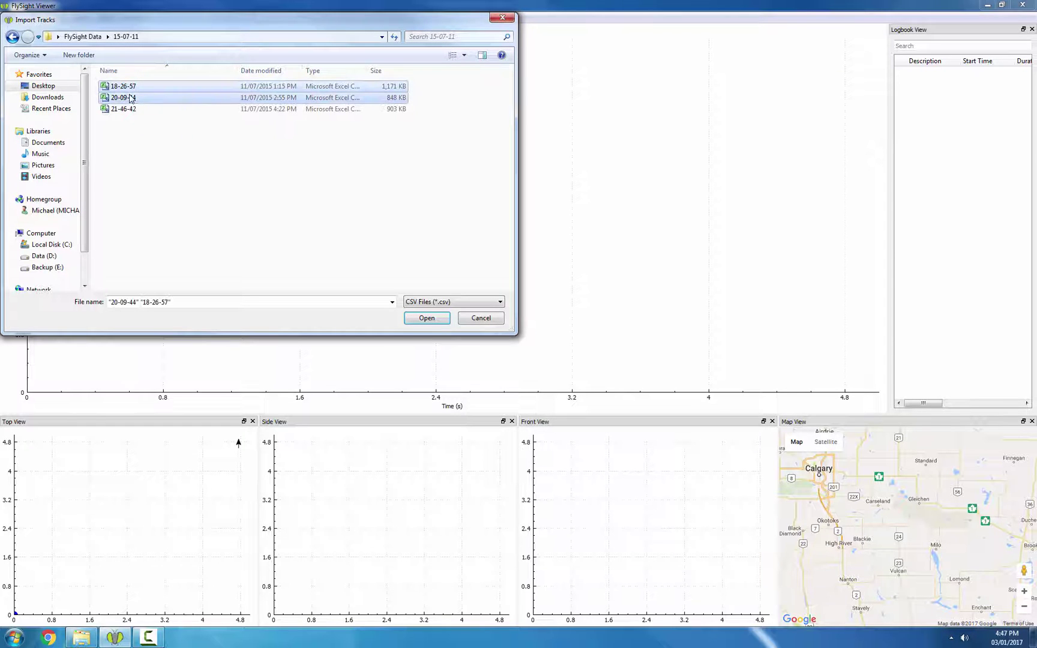
pyautogui.click(435, 320)
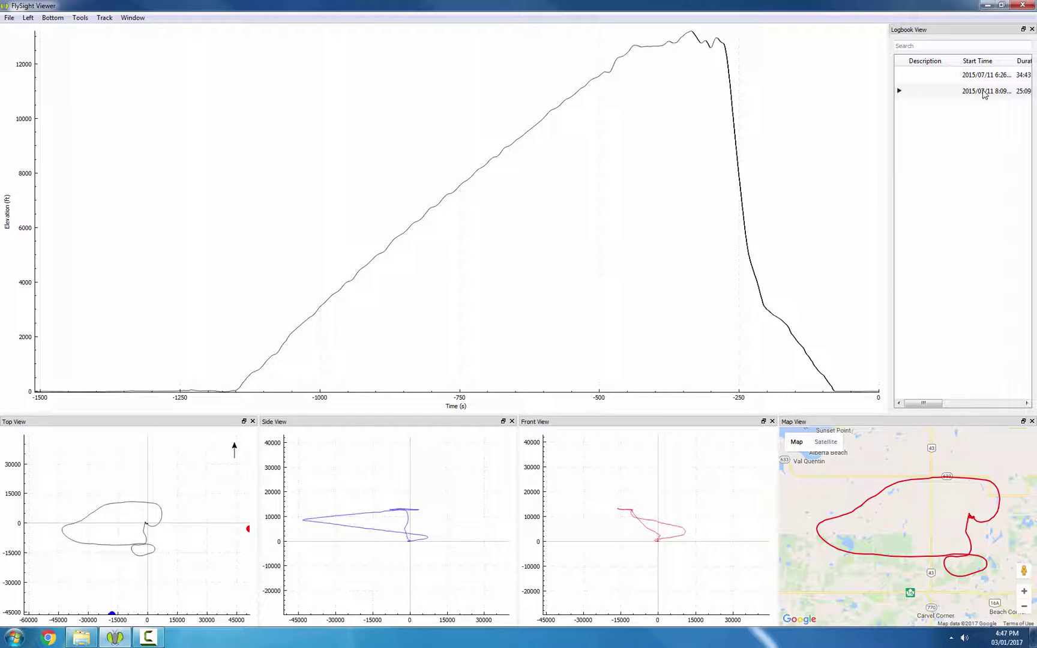
# - Import the entire FlySight Data folder, adding three more tracks to the logbook
pyautogui.click(5, 19)
pyautogui.click(18, 42)
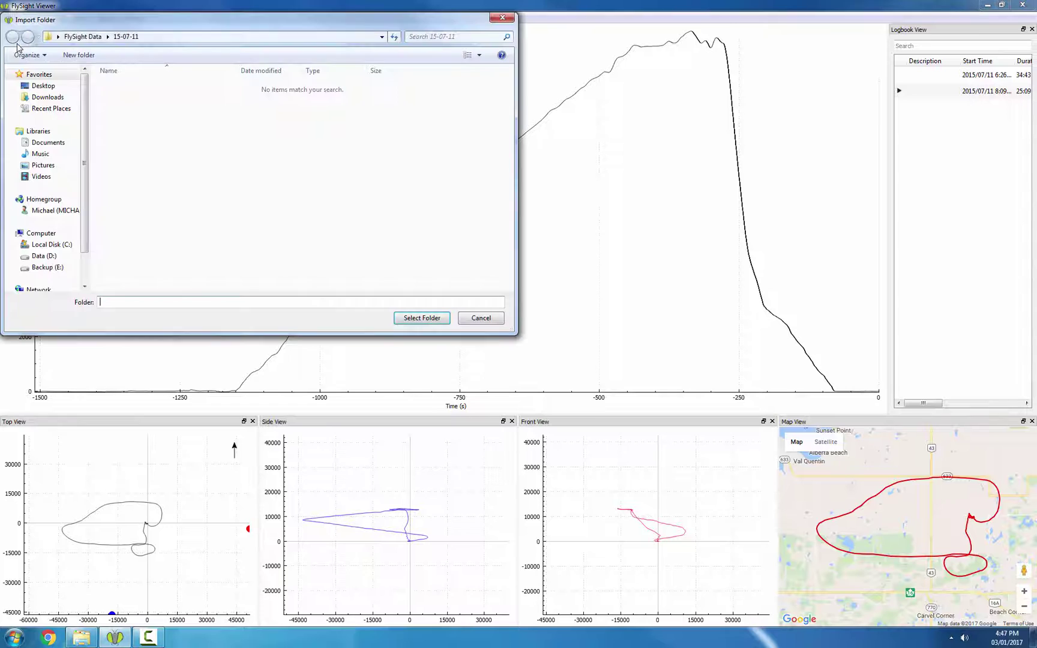
pyautogui.click(74, 37)
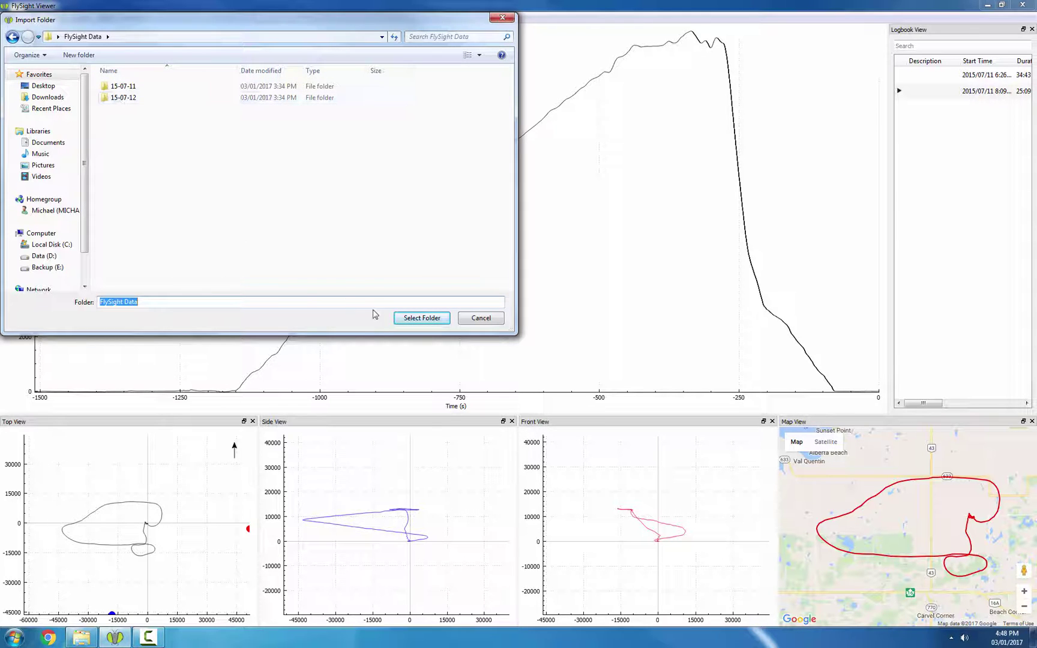
pyautogui.click(422, 319)
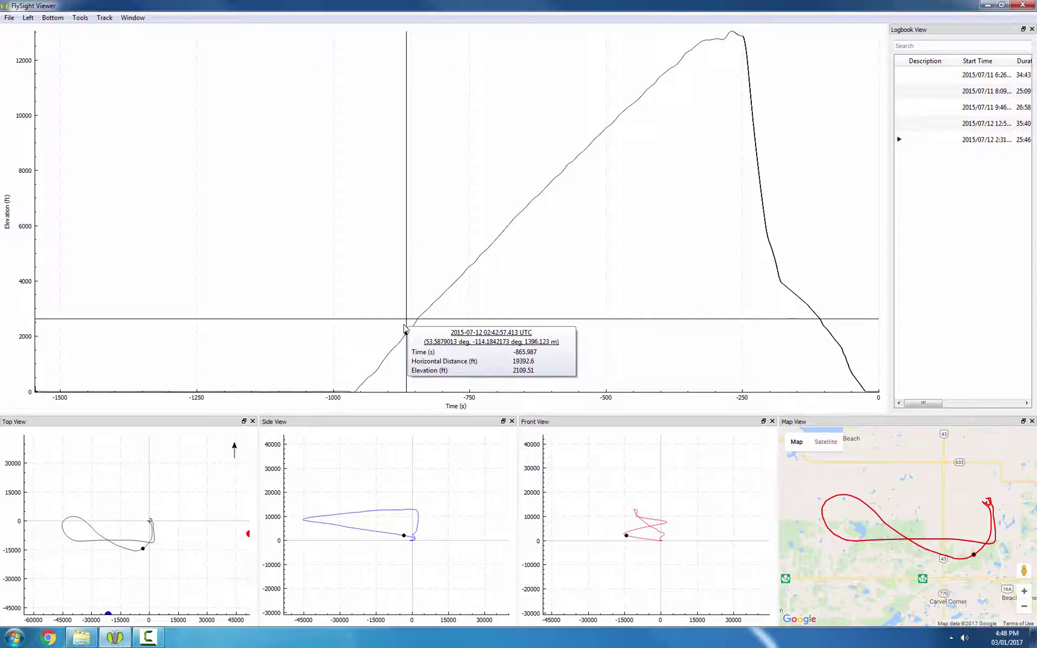
# - Browse to Documents\FlySight\Tracks in Explorer to view the five CSV track files
pyautogui.click(84, 643)
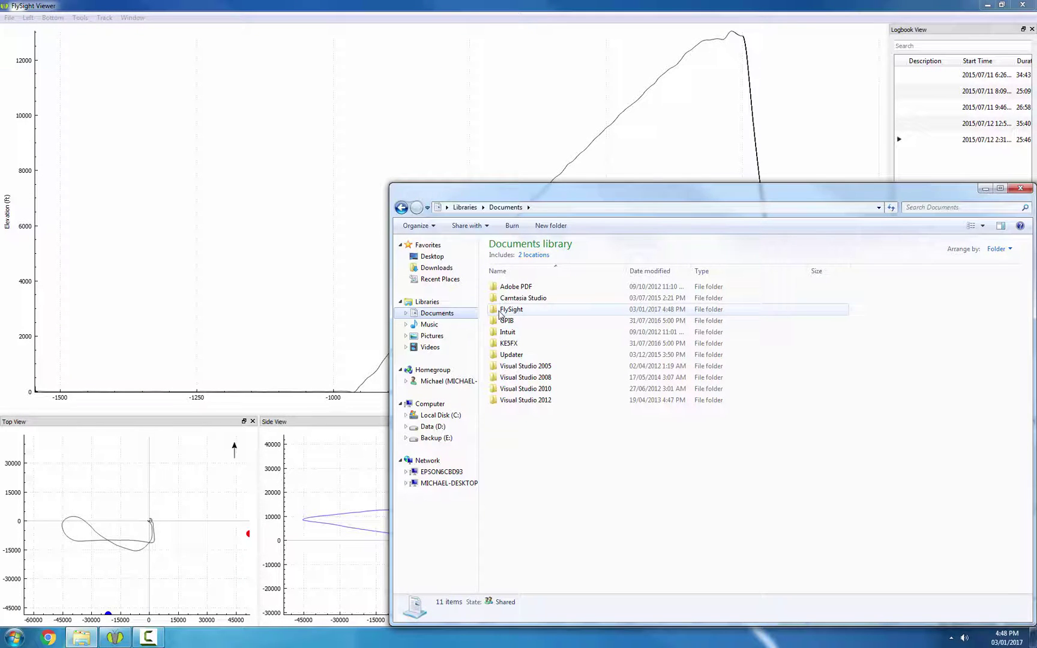
pyautogui.doubleClick(510, 309)
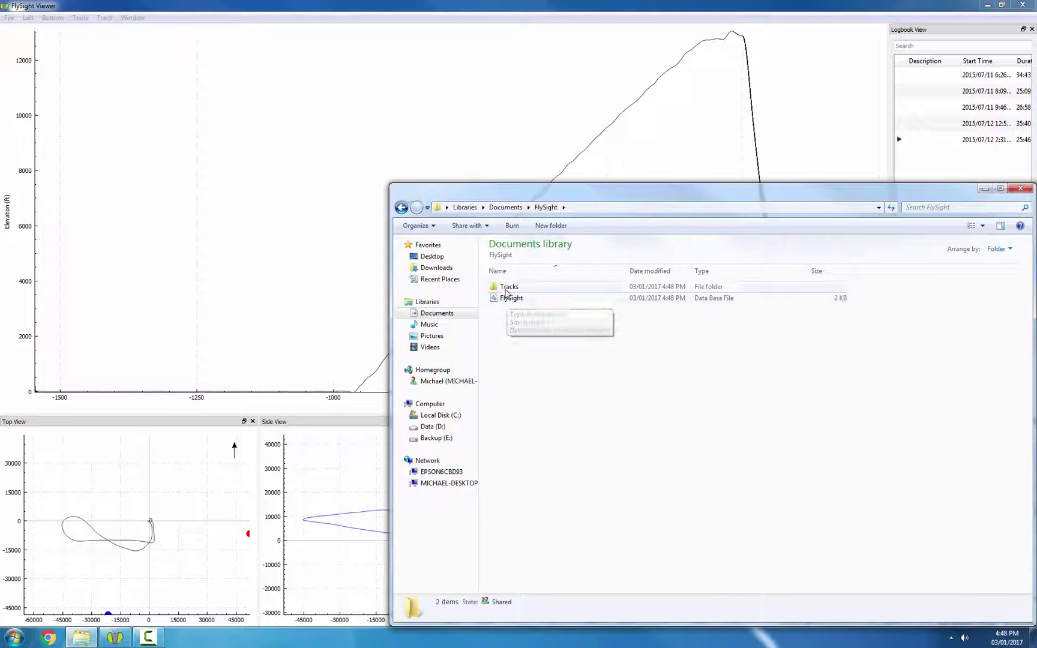
pyautogui.doubleClick(507, 288)
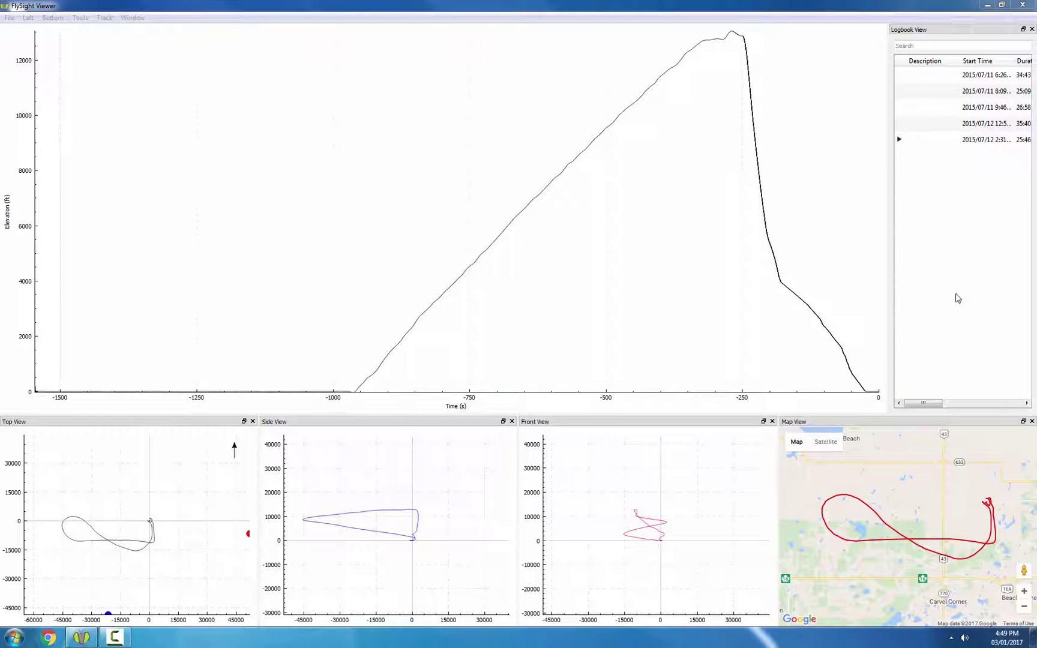
# - Widen the logbook so the Duration, Sample Period and Import Time columns are visible
pyautogui.moveTo(888, 237); pyautogui.dragTo(731, 259)
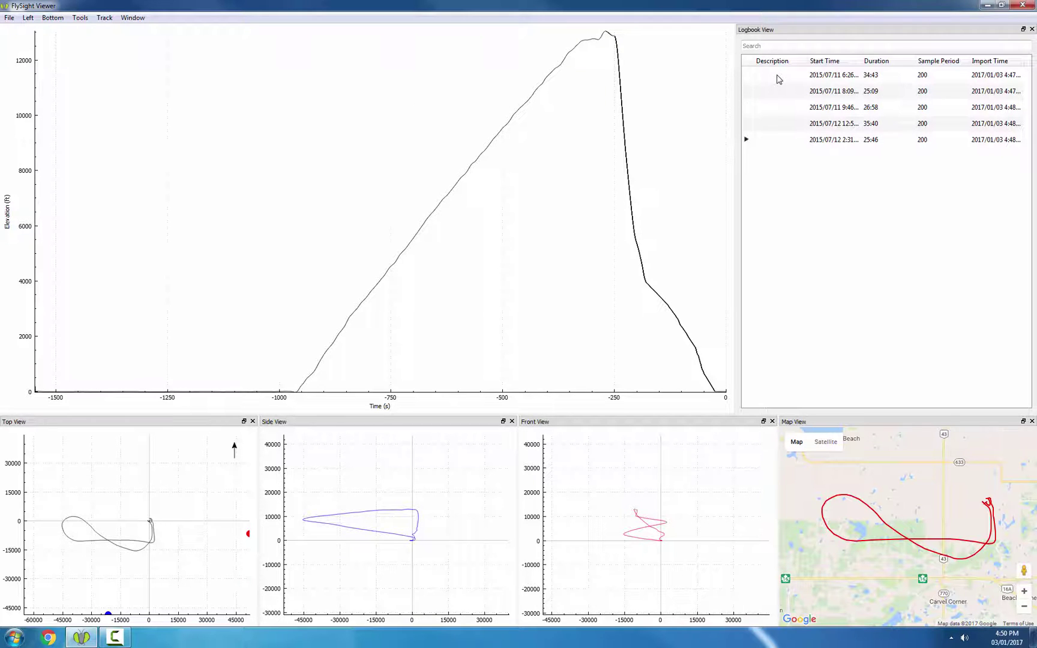
# - Give the first logged track the description 'Time Reund 1 Phantom'
pyautogui.click(778, 79)
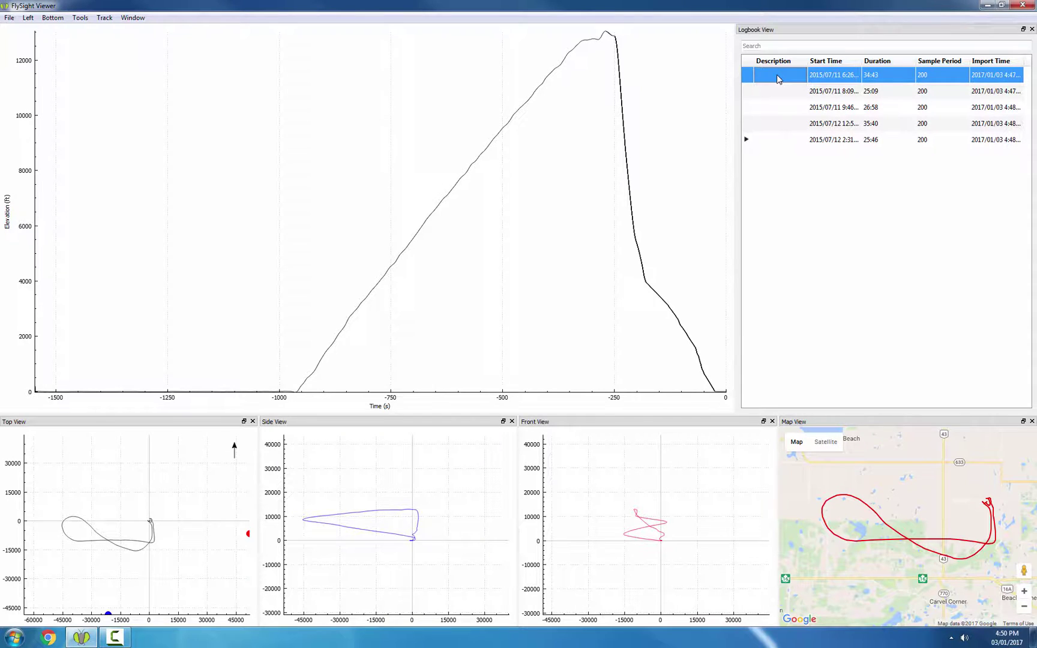
pyautogui.click(779, 79)
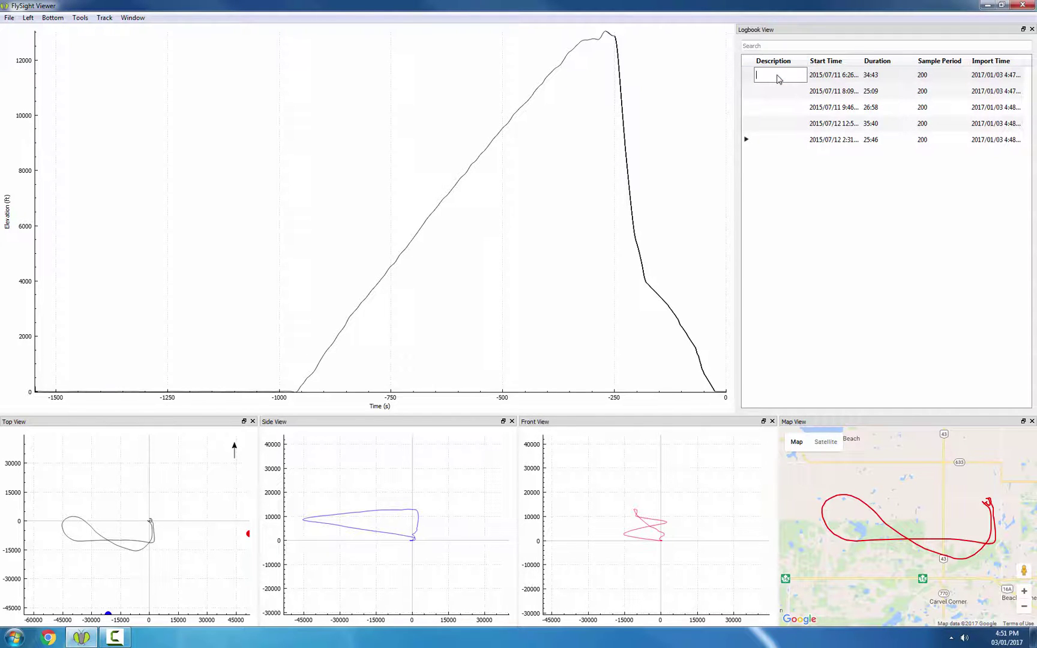
pyautogui.write('Time Reund 1 Phantom')
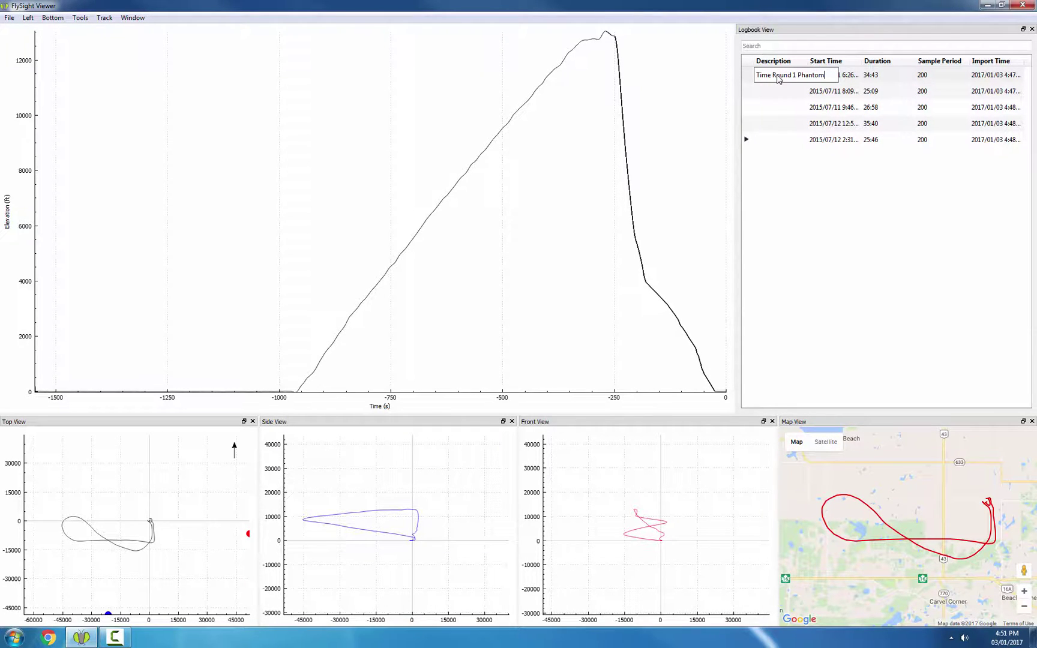
pyautogui.press('Return')
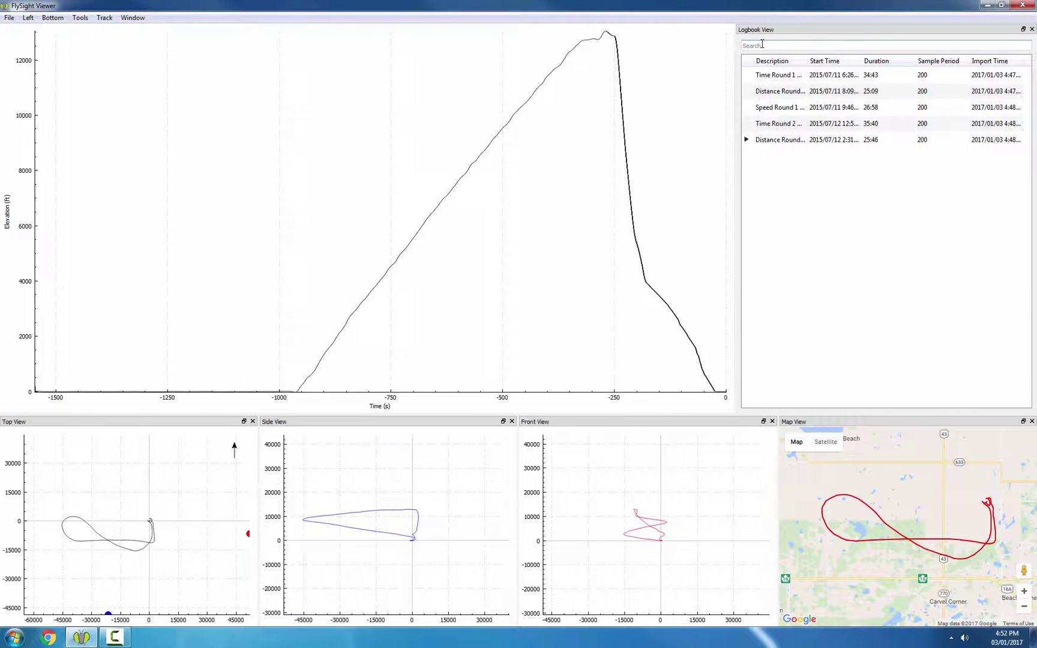
pyautogui.write('time')
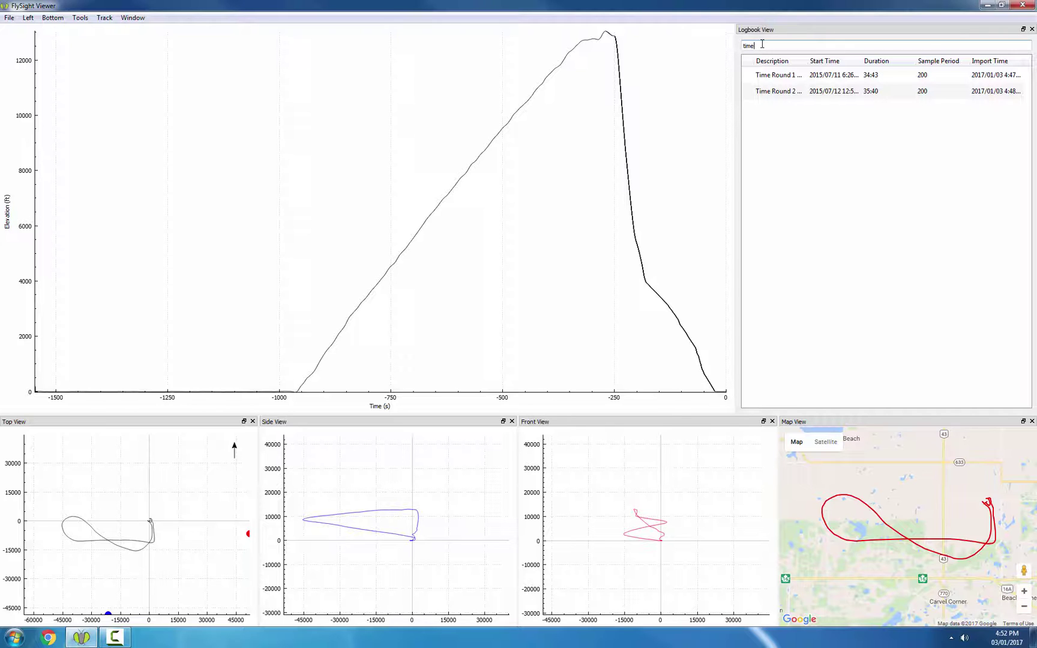
pyautogui.press('BackSpace')
pyautogui.press('BackSpace')
pyautogui.press('BackSpace')
pyautogui.press('BackSpace')
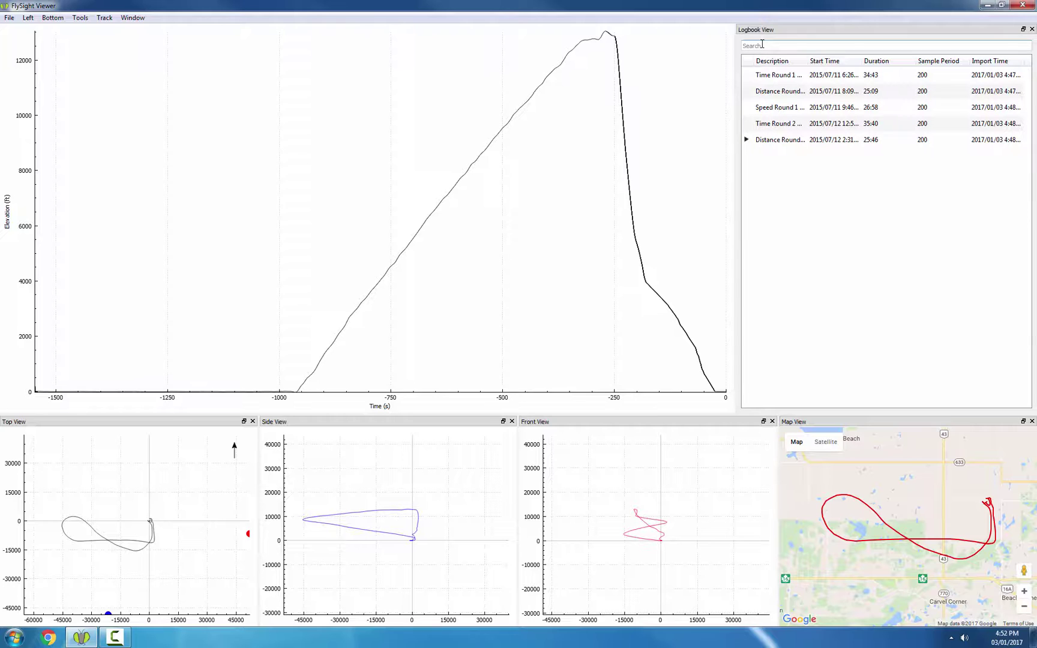
# - Widen the Description column, sort by description, then sort by Start Time oldest first
pyautogui.moveTo(808, 61); pyautogui.dragTo(843, 62)
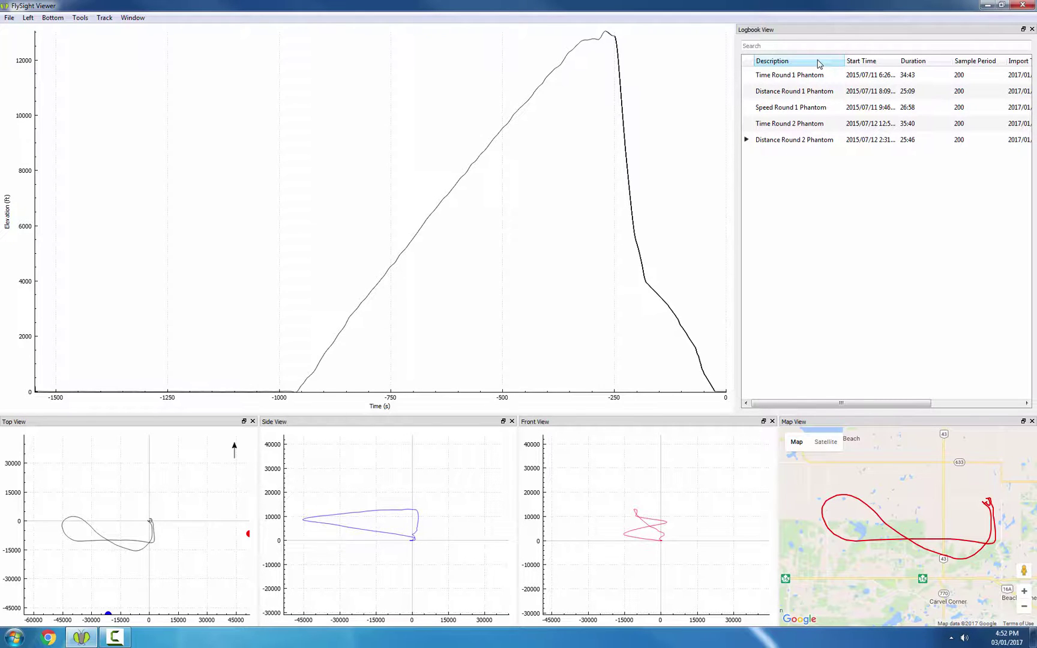
pyautogui.click(819, 62)
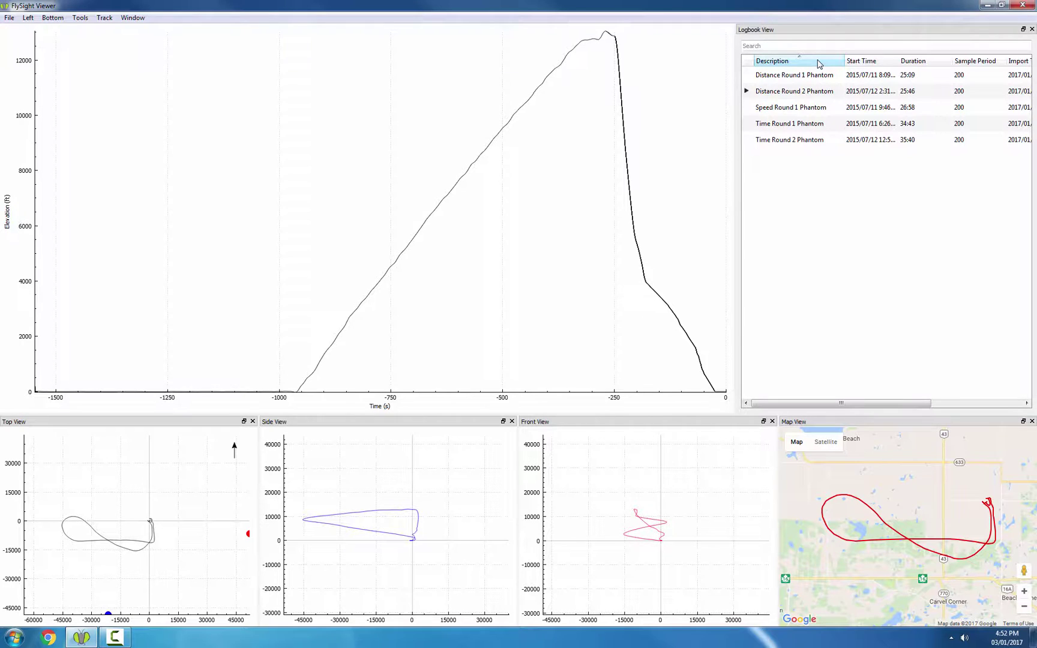
pyautogui.click(865, 62)
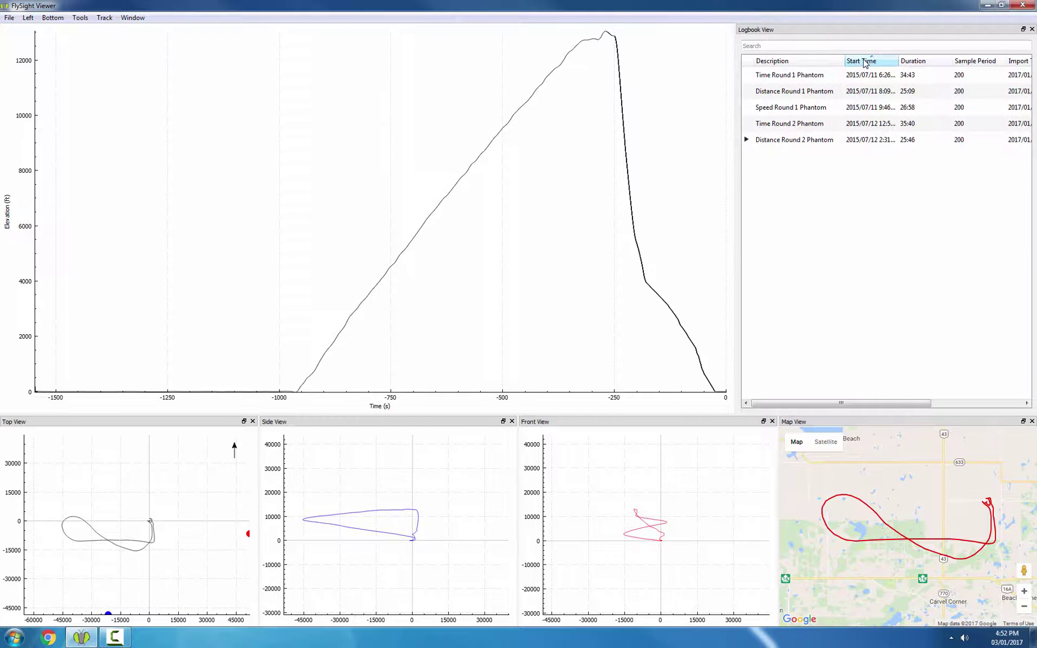
# - Load Distance Round 1 Phantom into the plots, then select the Time Round 2 Phantom row
pyautogui.click(807, 94)
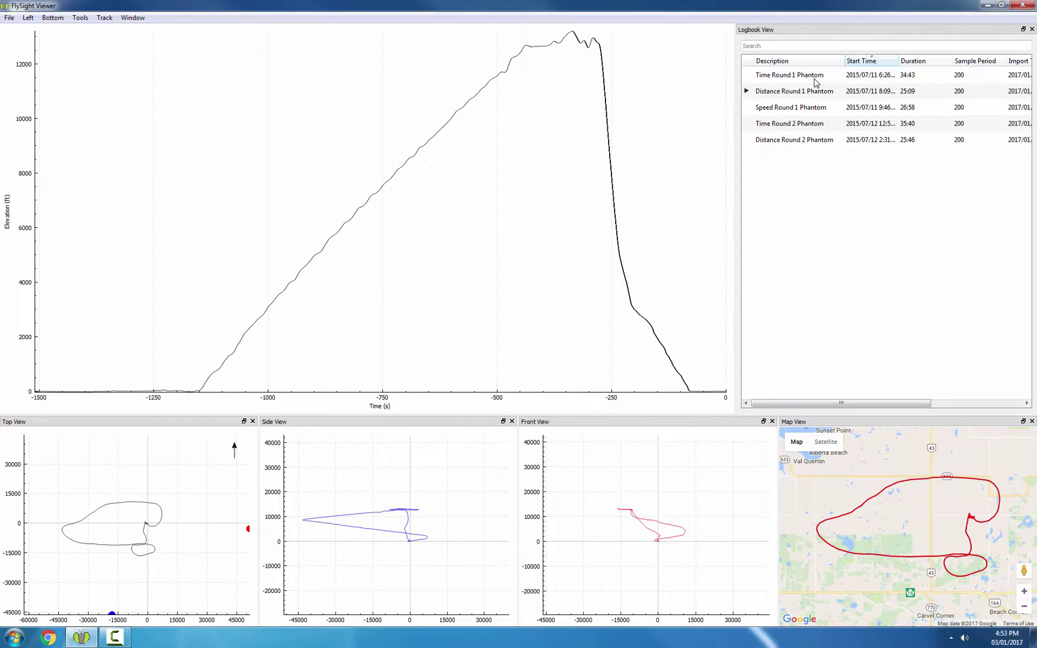
pyautogui.click(790, 126)
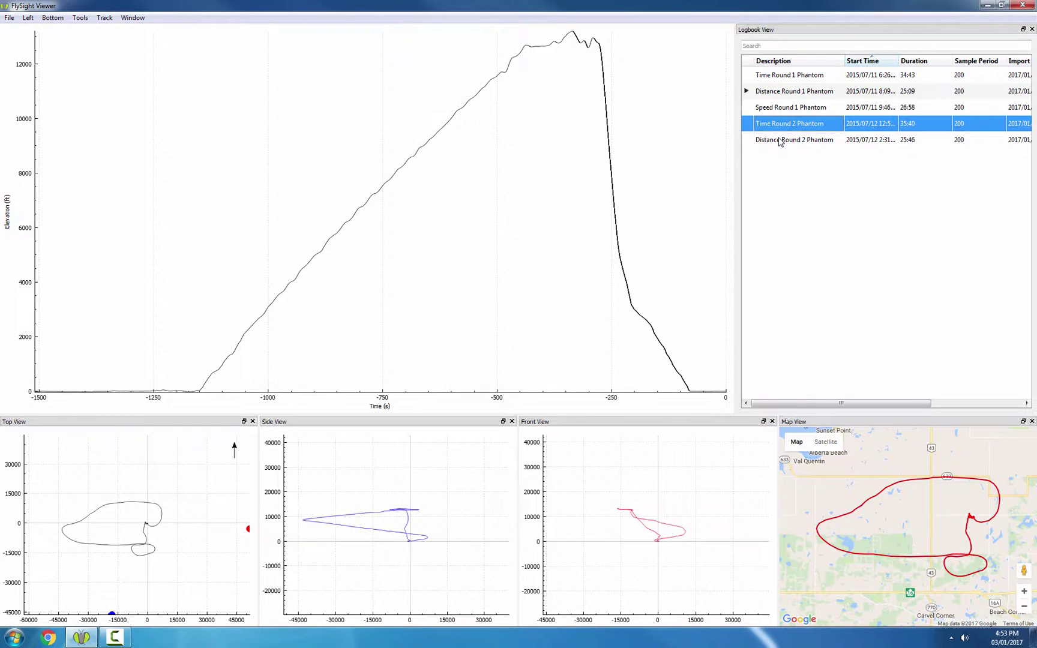
# - Delete the Time Round 2 Phantom and Distance Round 2 Phantom tracks, confirming with Yes
pyautogui.keyDown('ctrl'); pyautogui.click(779, 141); pyautogui.keyUp('ctrl')
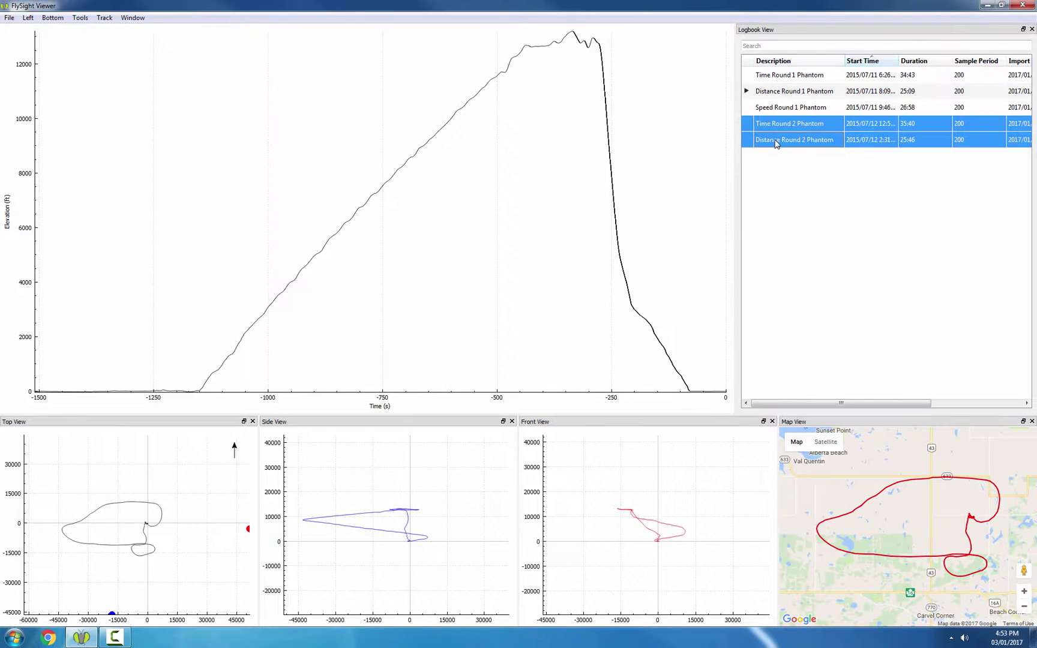
pyautogui.click(105, 17)
pyautogui.click(107, 32)
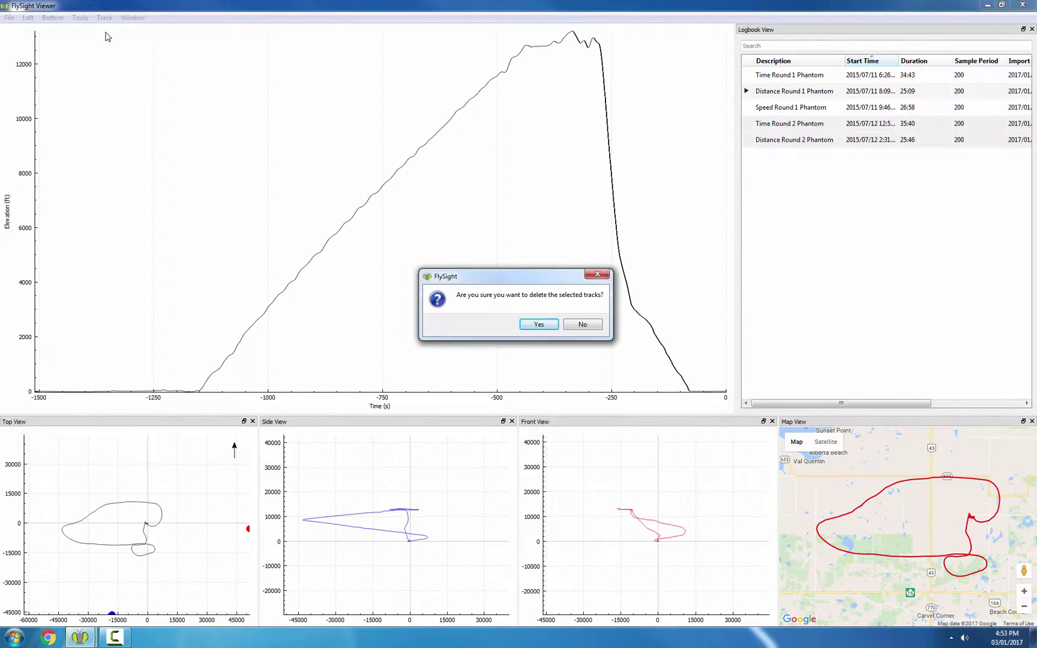
pyautogui.click(538, 325)
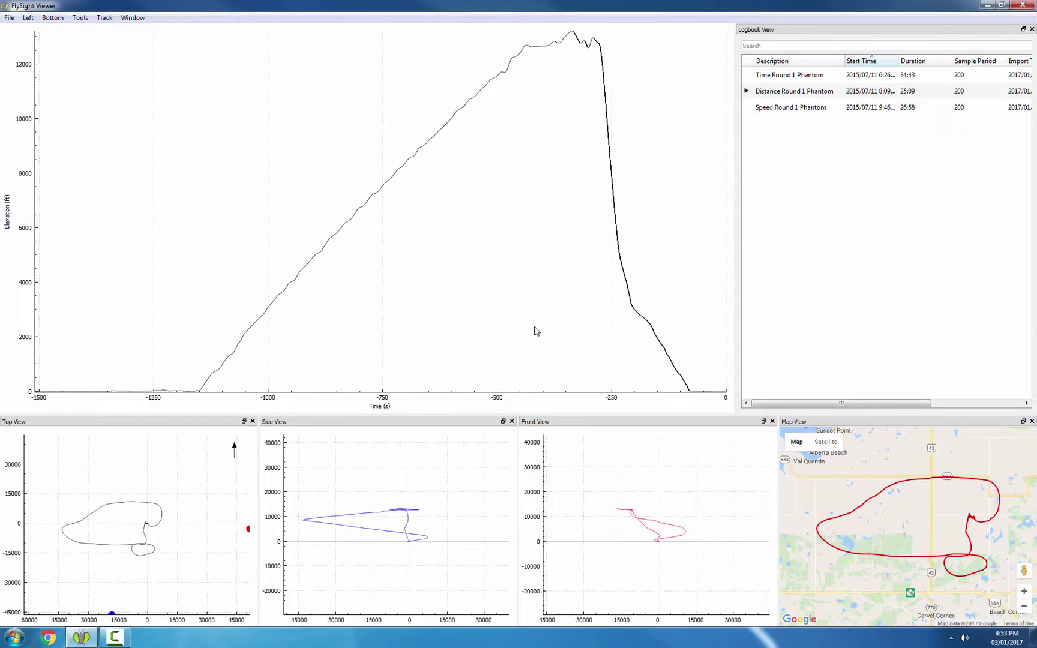